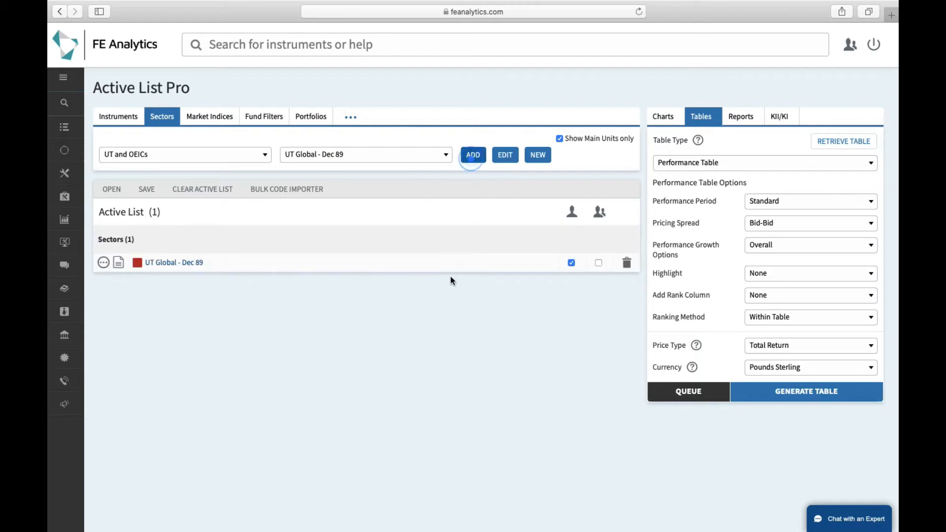
Generate a standard performance table for the constituents of UT Global - Dec 89 and sort it by 5yr performance, highest first
{"action": "left_click", "coordinate": [792, 393]}
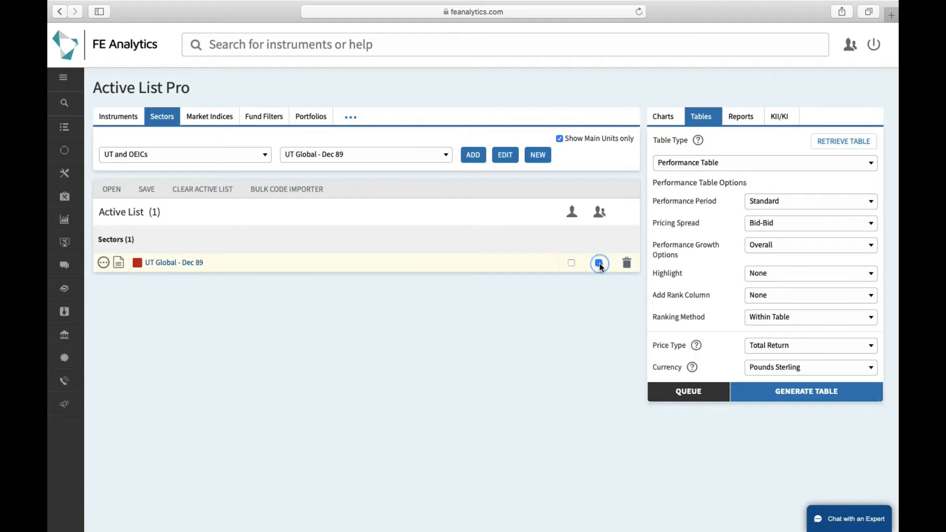
{"action": "left_click", "coordinate": [783, 400]}
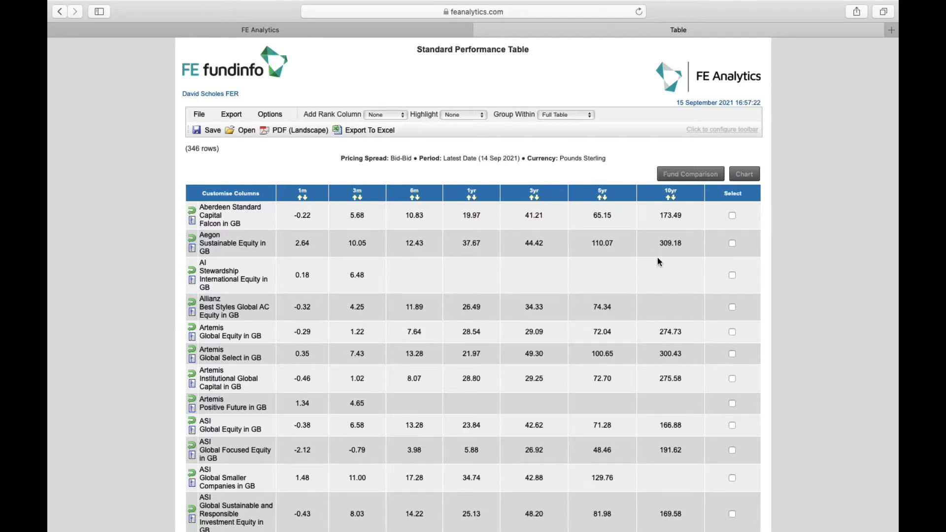
{"action": "left_click", "coordinate": [606, 198]}
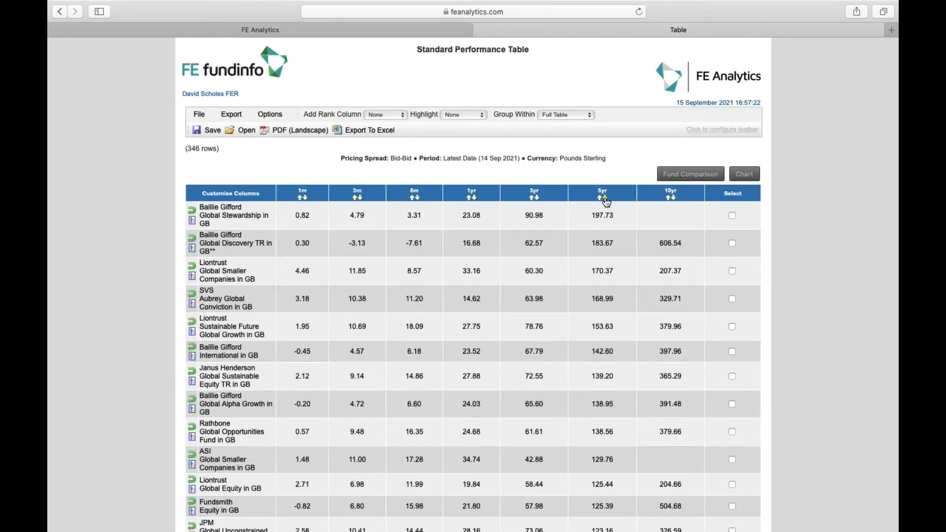
Highlight the performance table by quartiles and close the table to return to the active list
{"action": "left_click", "coordinate": [468, 116]}
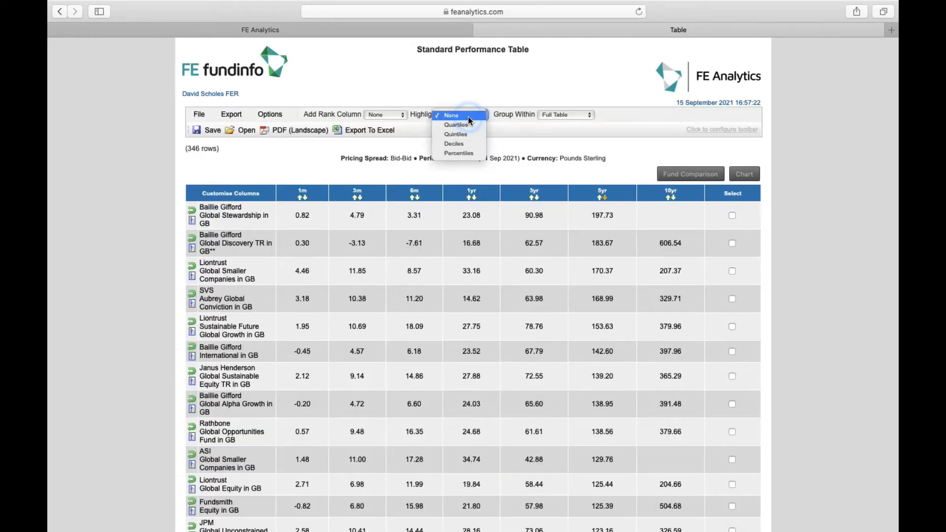
{"action": "left_click", "coordinate": [468, 126]}
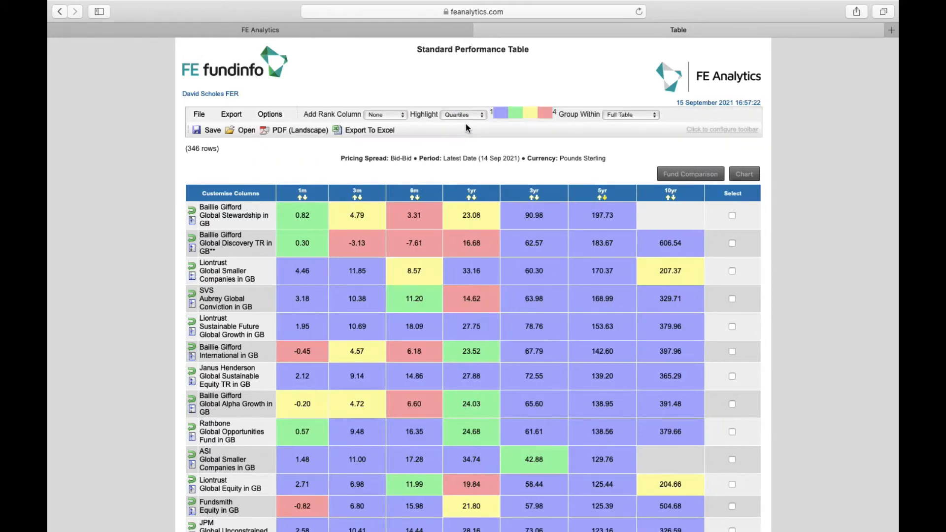
{"action": "key", "text": "super+w"}
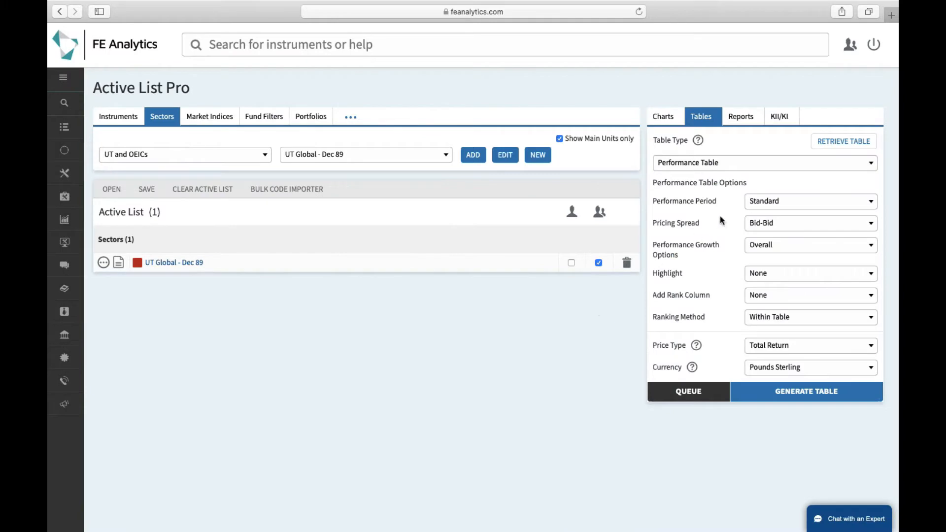
Change the table type to Ratio Table and generate it for the UT Global - Dec 89 constituents
{"action": "left_click", "coordinate": [777, 202]}
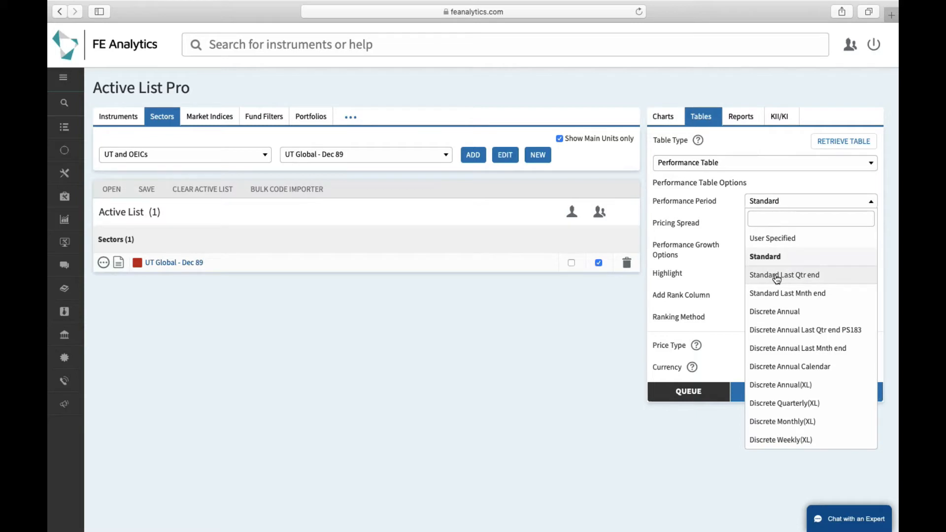
{"action": "left_click", "coordinate": [733, 145]}
{"action": "left_click", "coordinate": [724, 163]}
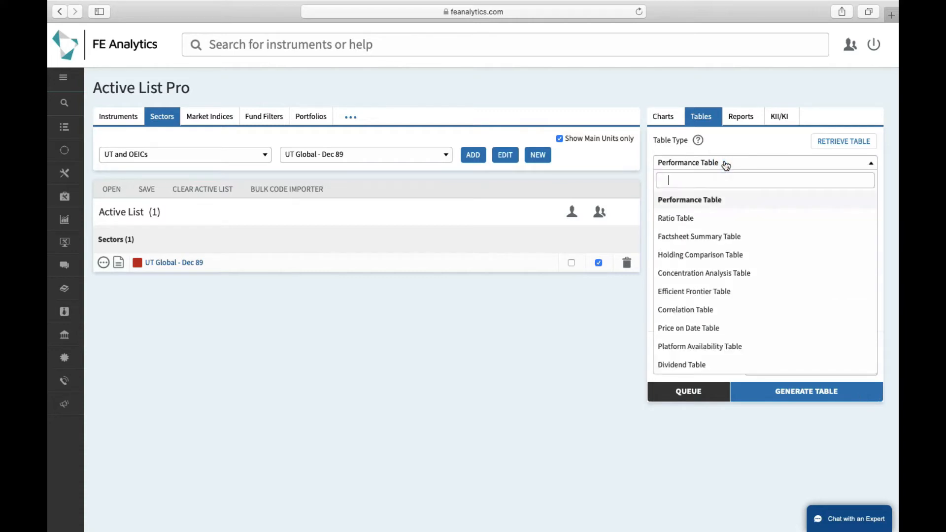
{"action": "left_click", "coordinate": [690, 218]}
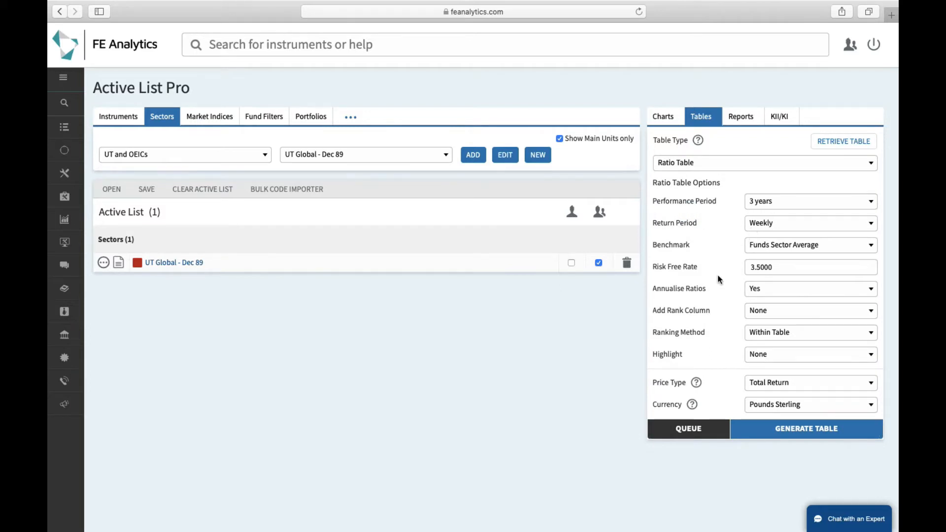
{"action": "left_click", "coordinate": [776, 427]}
Open the custom report builder and add 1 year cumulative performance to last month end with overall growth
{"action": "left_click", "coordinate": [748, 121]}
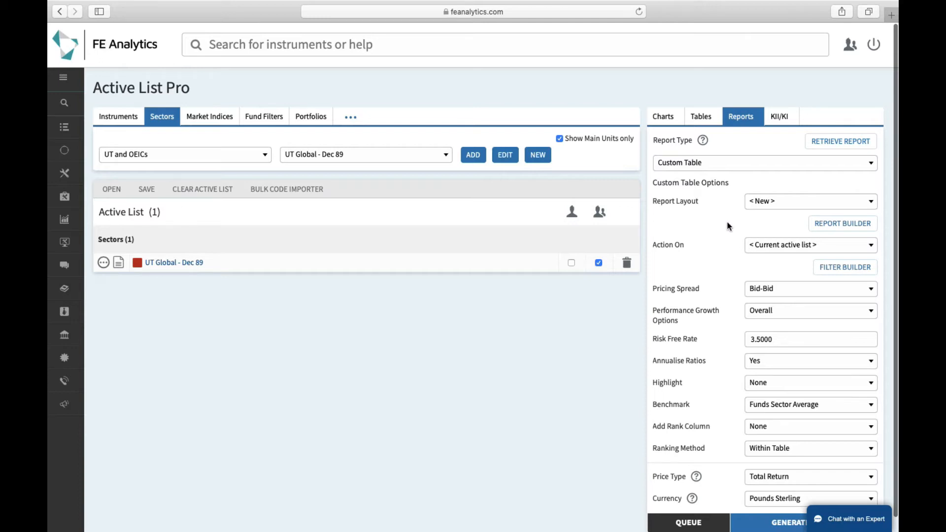
{"action": "left_click", "coordinate": [834, 227]}
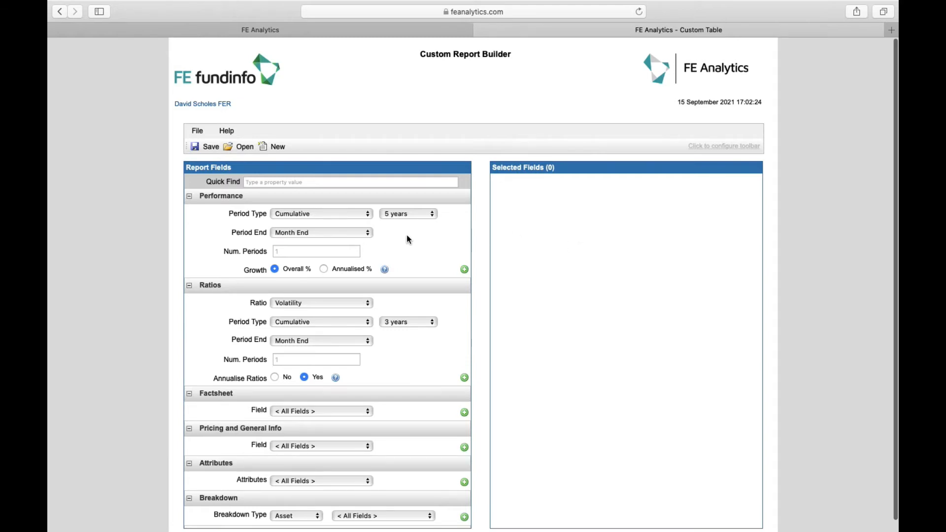
{"action": "left_click", "coordinate": [368, 215]}
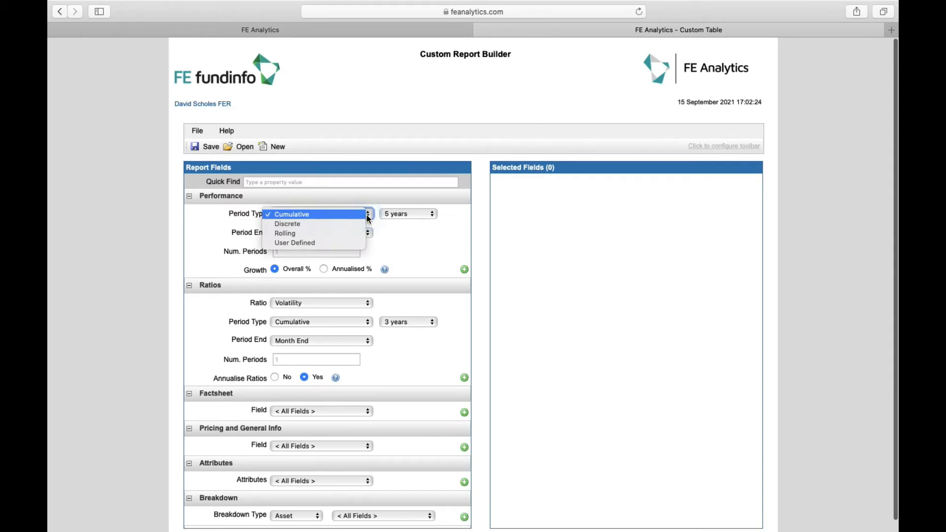
{"action": "left_click", "coordinate": [360, 215]}
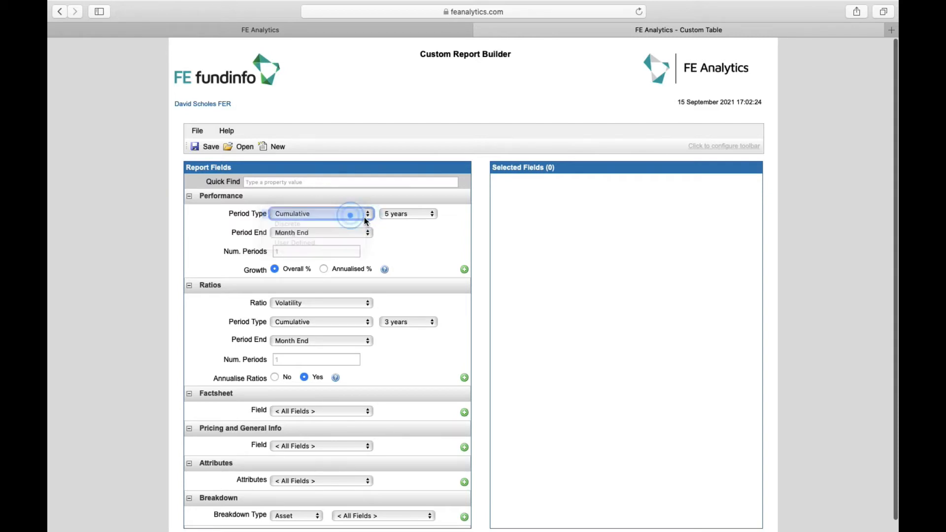
{"action": "left_click", "coordinate": [408, 214]}
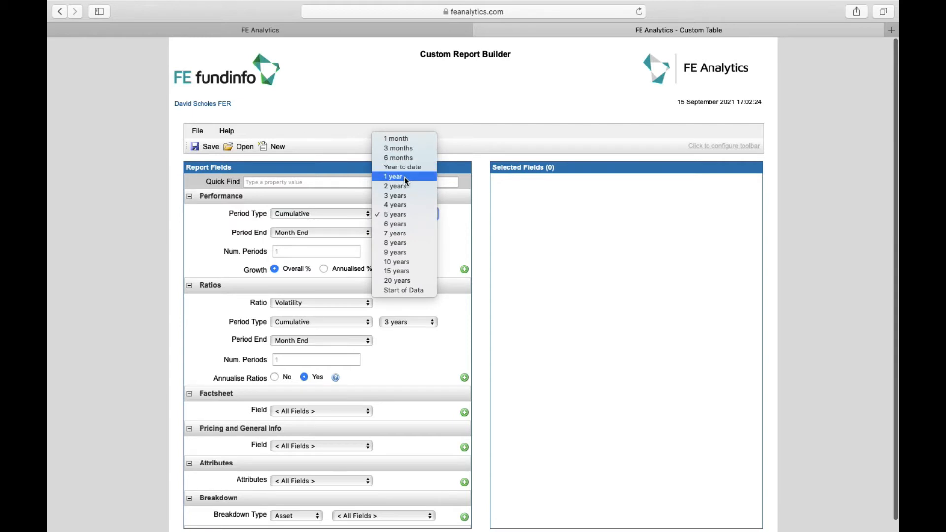
{"action": "left_click", "coordinate": [394, 176]}
{"action": "left_click", "coordinate": [465, 270]}
Add 3 years and 5 years cumulative performance to last month end to the report's selected fields
{"action": "left_click", "coordinate": [422, 213]}
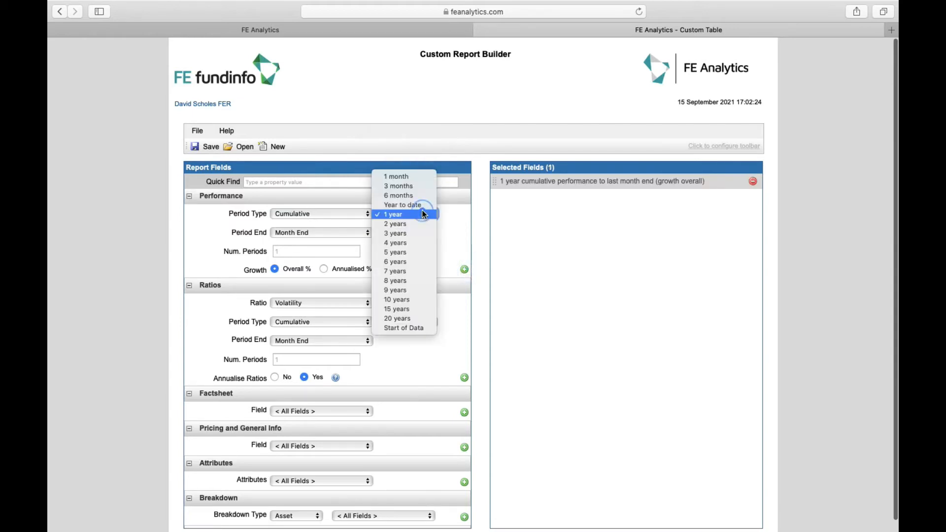
{"action": "left_click", "coordinate": [415, 232]}
{"action": "left_click", "coordinate": [465, 270]}
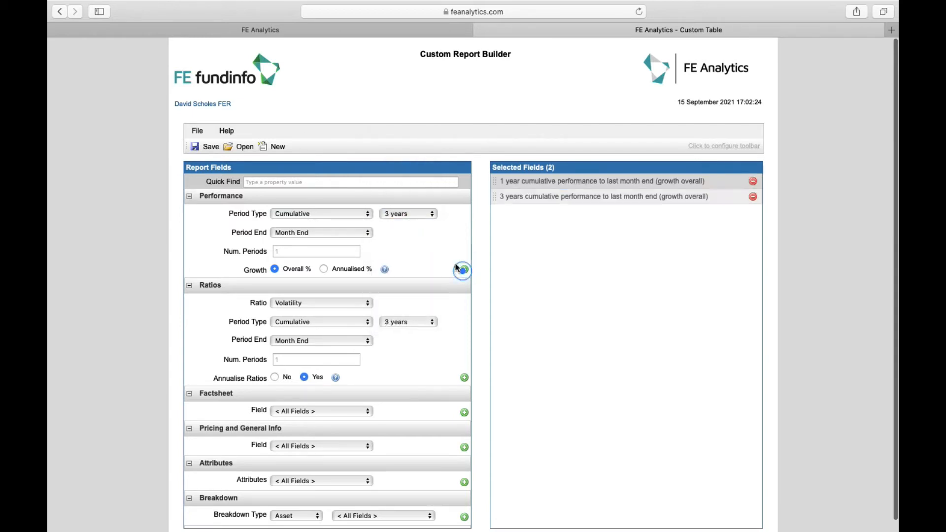
{"action": "left_click", "coordinate": [413, 213]}
{"action": "left_click", "coordinate": [409, 235]}
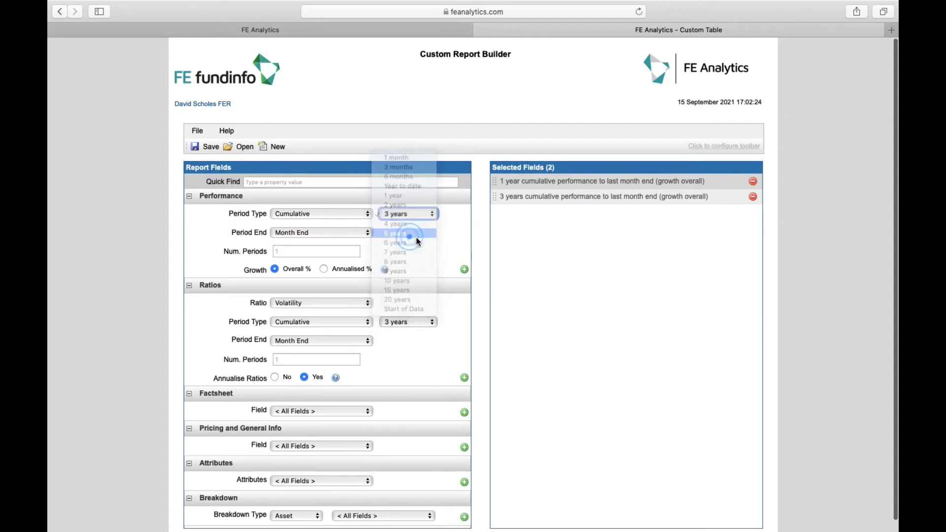
{"action": "left_click", "coordinate": [462, 269]}
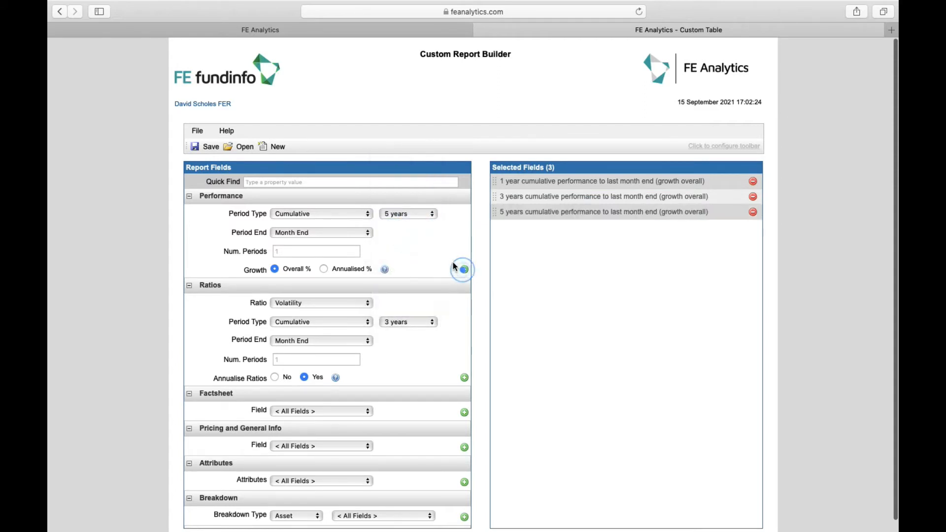
Add 3 years cumulative volatility to last month end, with annualised ratios, to the selected fields
{"action": "left_click", "coordinate": [309, 235]}
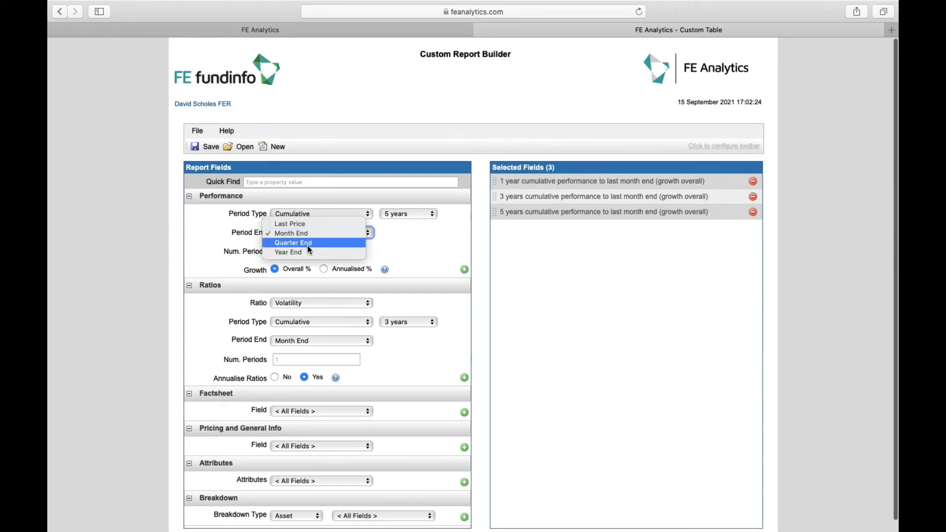
{"action": "left_click", "coordinate": [417, 252]}
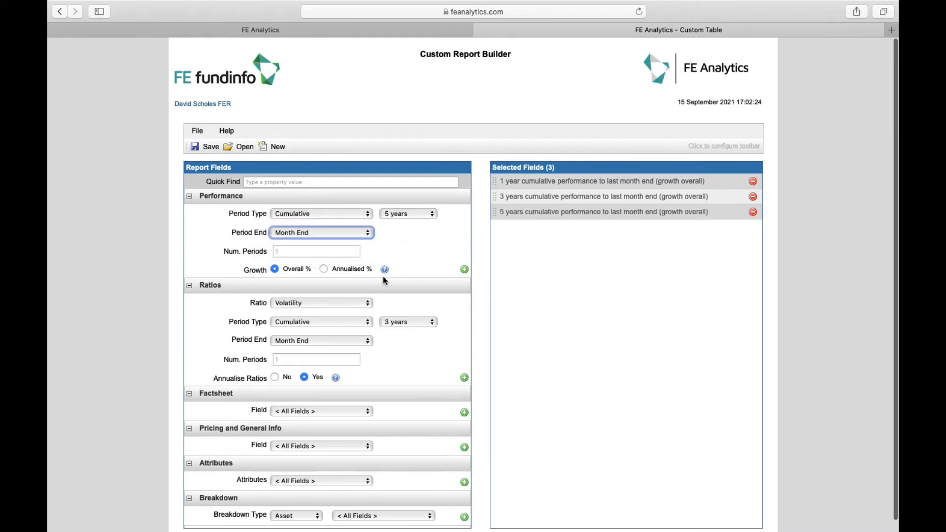
{"action": "left_click", "coordinate": [367, 303]}
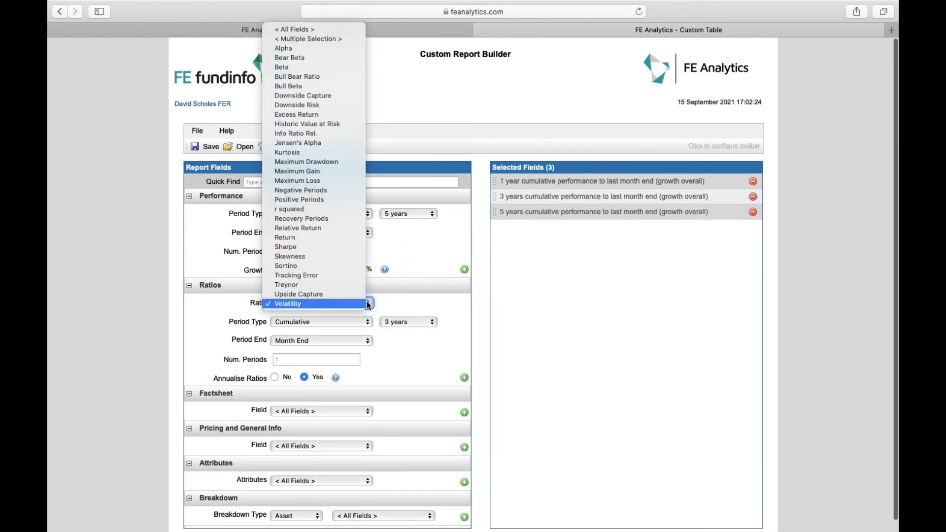
{"action": "left_click", "coordinate": [337, 302]}
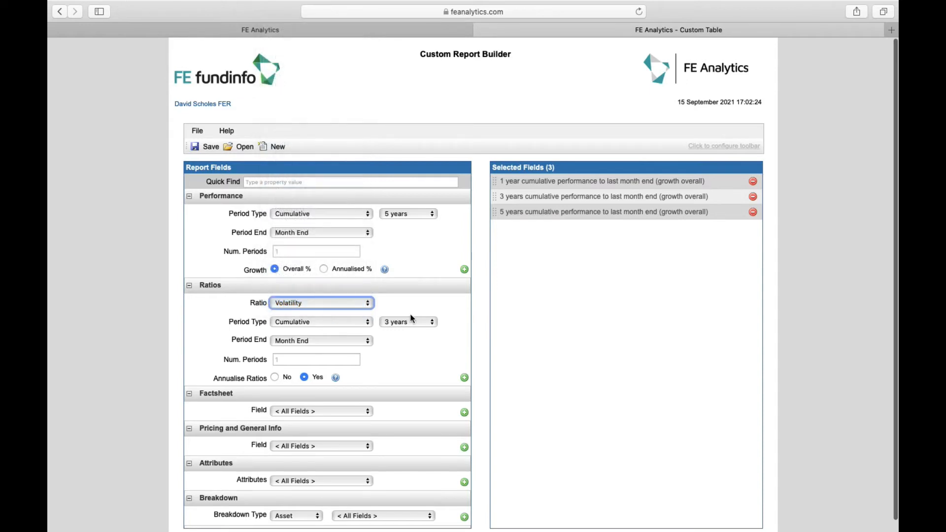
{"action": "left_click", "coordinate": [465, 379]}
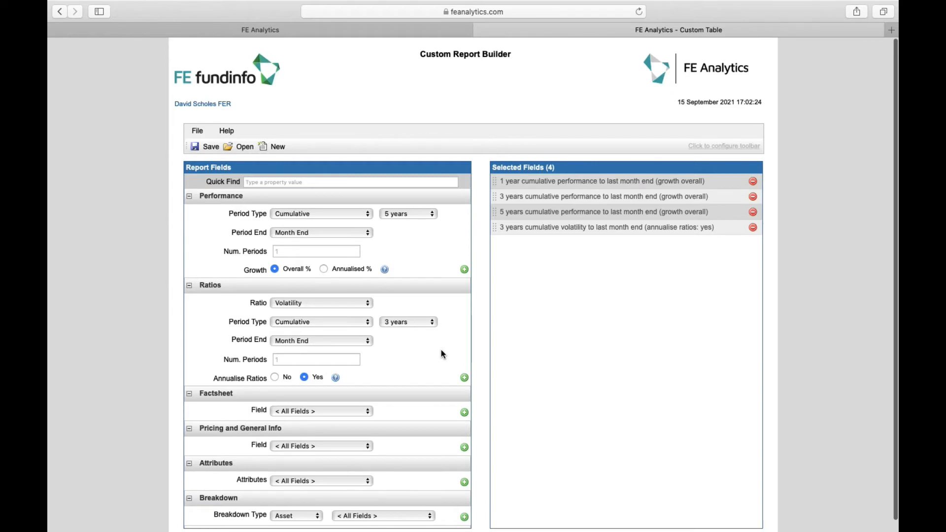
Find the FE fundinfo Crown Rating field by searching for "crown" and add it to the selected fields
{"action": "scroll", "coordinate": [441, 354], "scroll_direction": "down", "scroll_amount": 1}
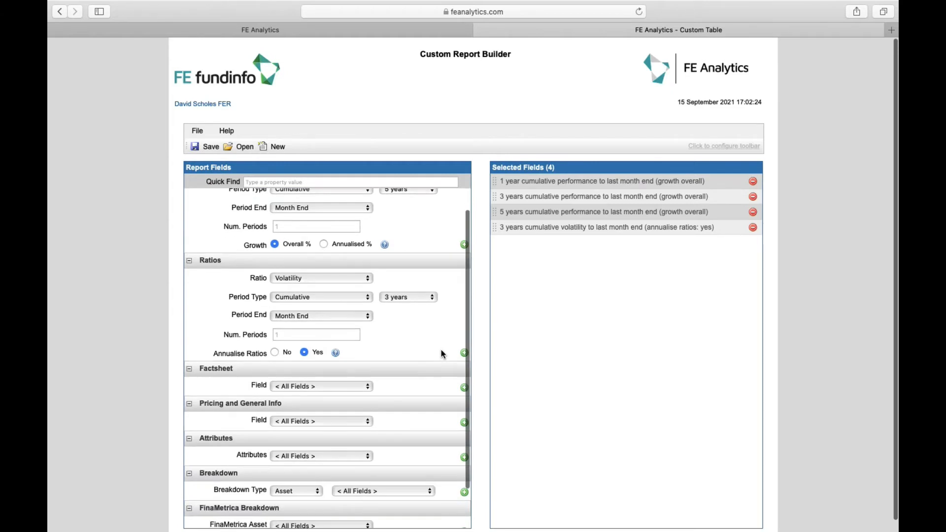
{"action": "scroll", "coordinate": [441, 354], "scroll_direction": "up", "scroll_amount": 1}
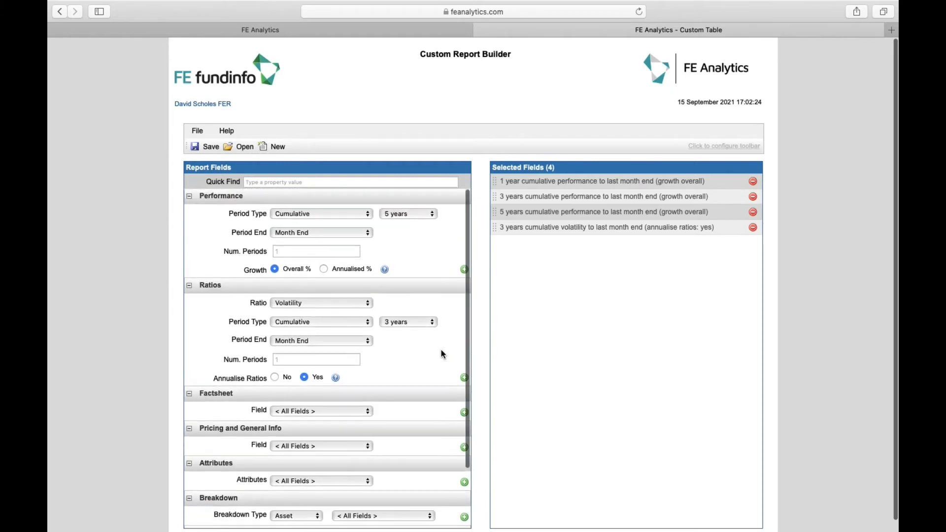
{"action": "left_click", "coordinate": [299, 185]}
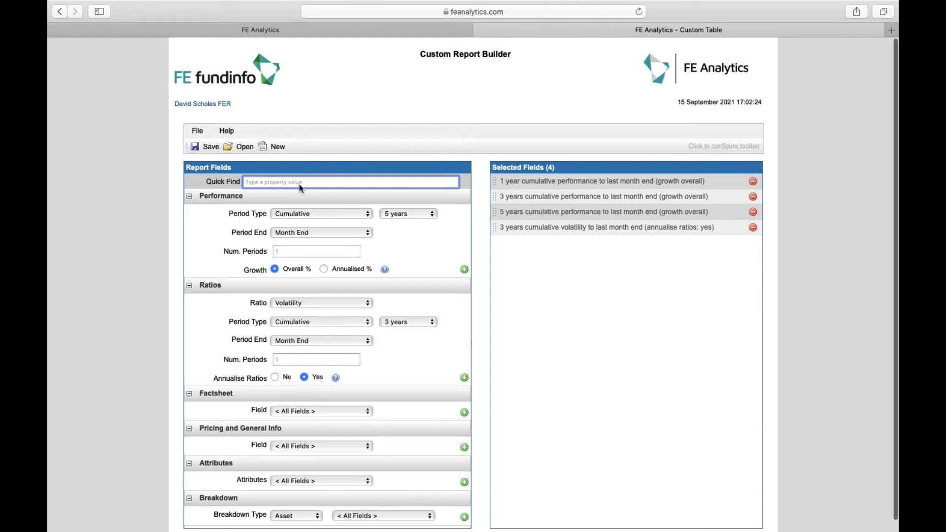
{"action": "type", "text": "crown"}
{"action": "left_click", "coordinate": [283, 197]}
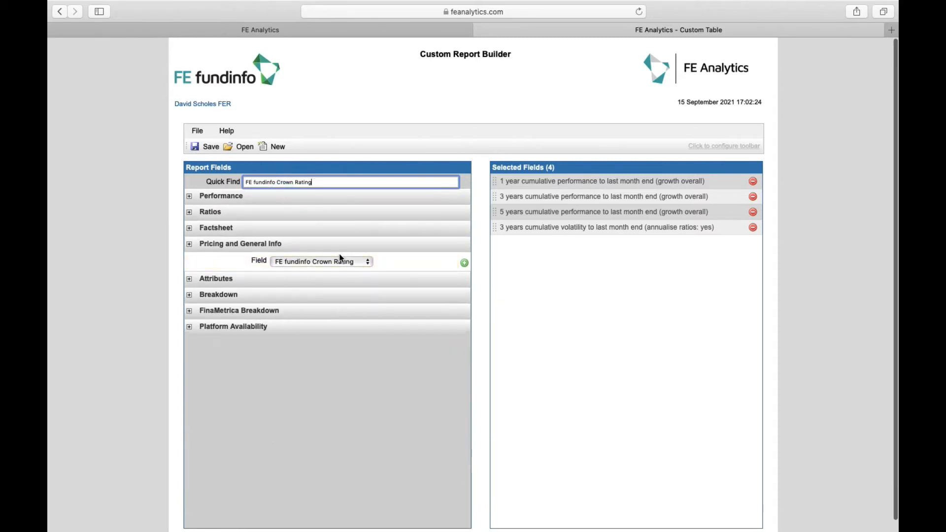
{"action": "left_click", "coordinate": [464, 263]}
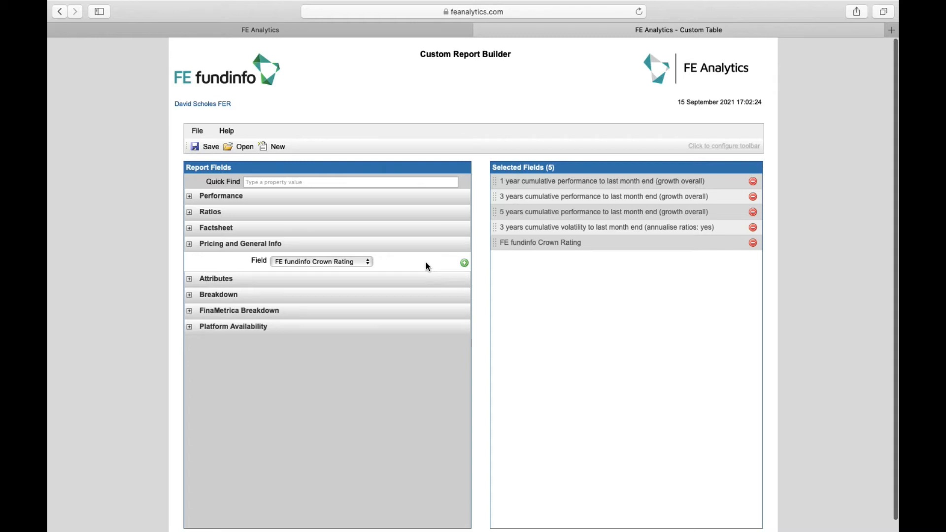
View the custom report's save options without saving, and move the FE fundinfo Crown Rating field to the start of the selected fields
{"action": "left_click", "coordinate": [207, 148]}
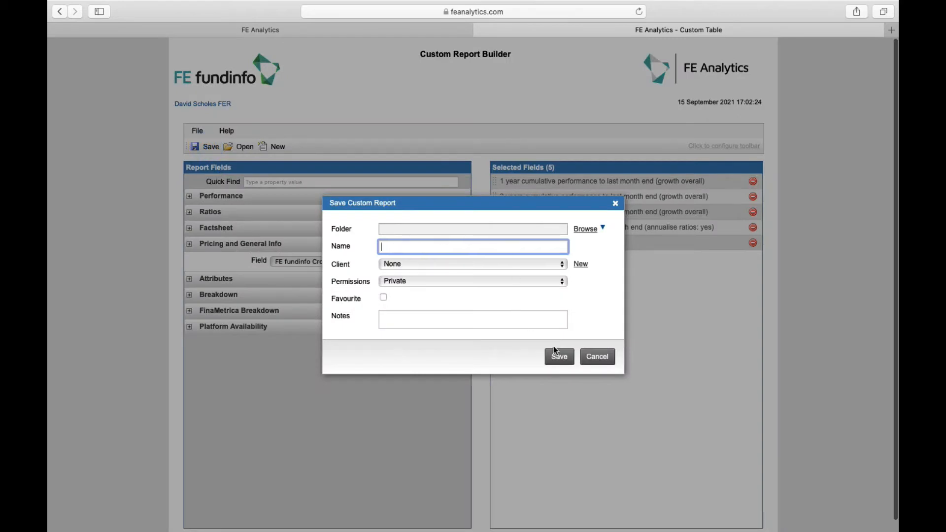
{"action": "left_click", "coordinate": [616, 203]}
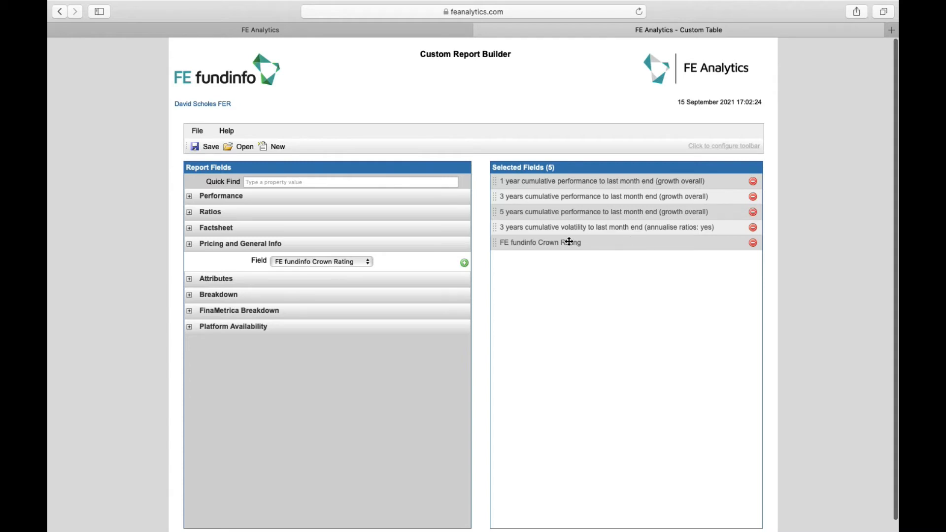
{"action": "left_click_drag", "start_coordinate": [569, 241], "coordinate": [570, 179]}
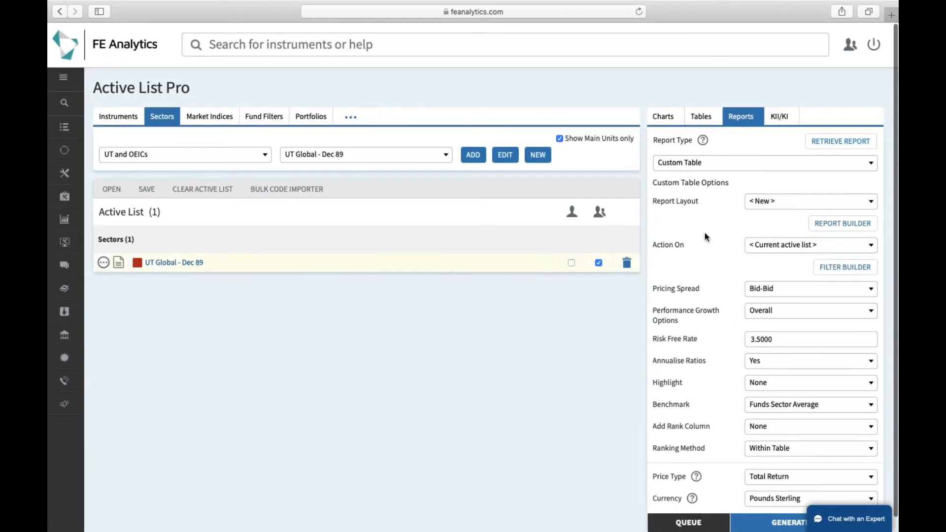
Set the custom table's report layout to Fund Research Table
{"action": "left_click", "coordinate": [769, 202]}
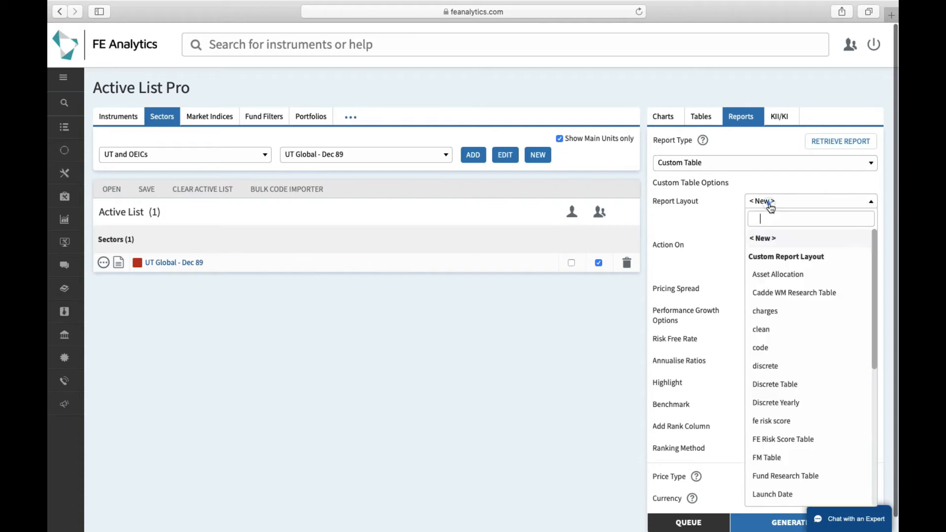
{"action": "scroll", "coordinate": [781, 296], "scroll_direction": "down", "scroll_amount": 3}
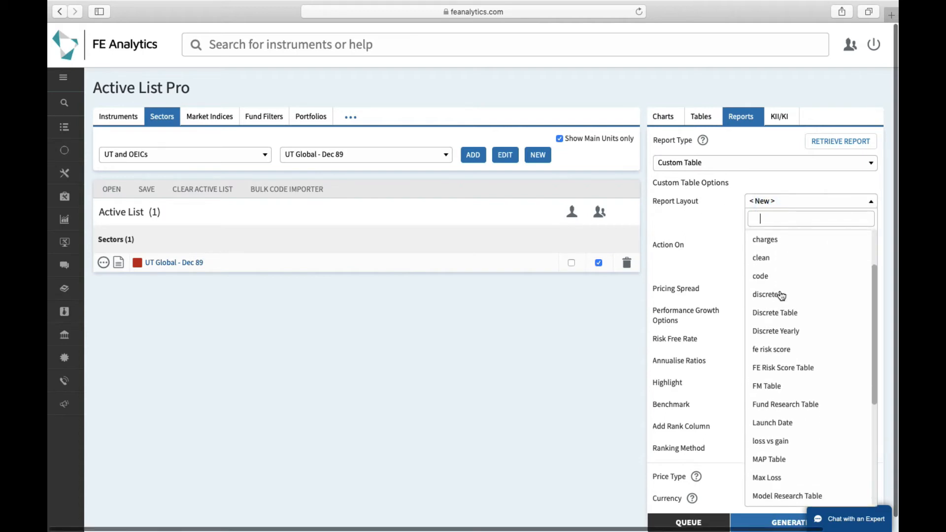
{"action": "left_click", "coordinate": [784, 382]}
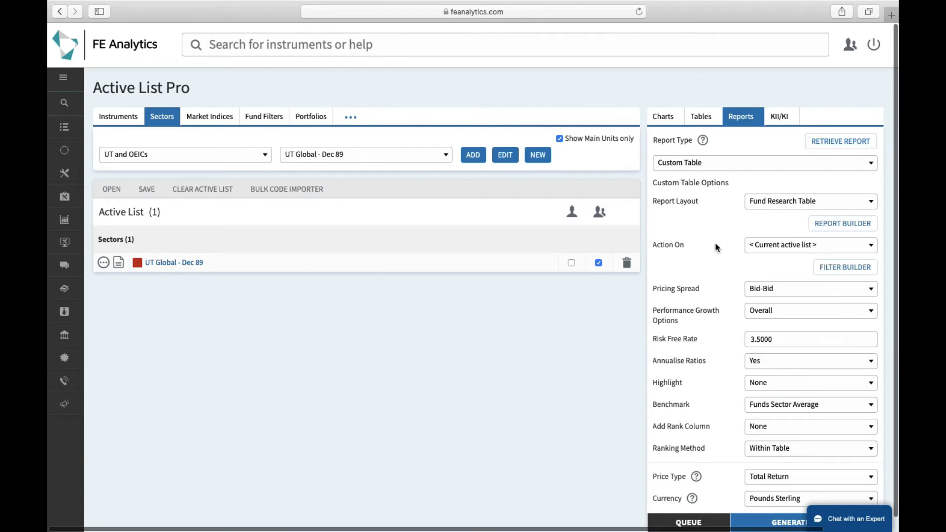
{"action": "scroll", "coordinate": [716, 246], "scroll_direction": "down", "scroll_amount": 1}
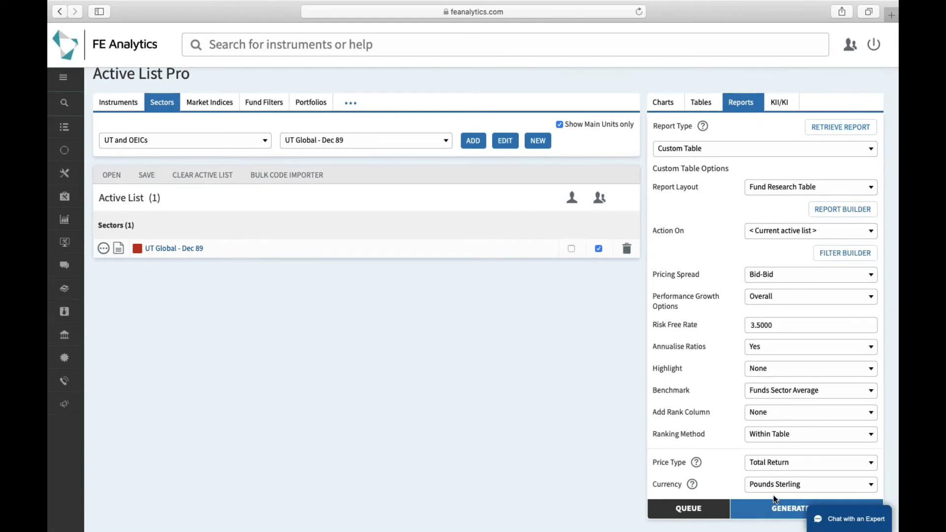
Generate the Fund Research Table for the UT Global sector and highlight its values by quartiles
{"action": "left_click", "coordinate": [776, 512]}
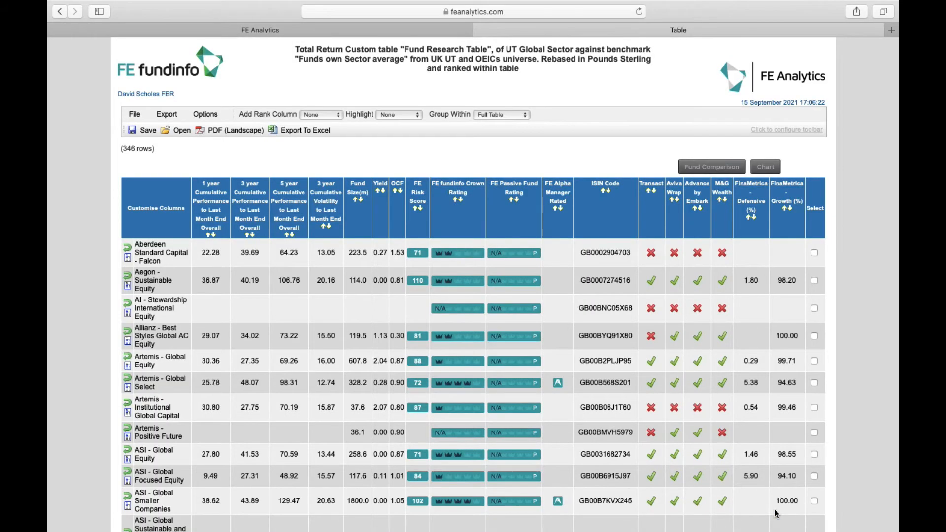
{"action": "scroll", "coordinate": [775, 513], "scroll_direction": "down", "scroll_amount": 1}
{"action": "scroll", "coordinate": [776, 514], "scroll_direction": "up", "scroll_amount": 1}
{"action": "left_click", "coordinate": [405, 115]}
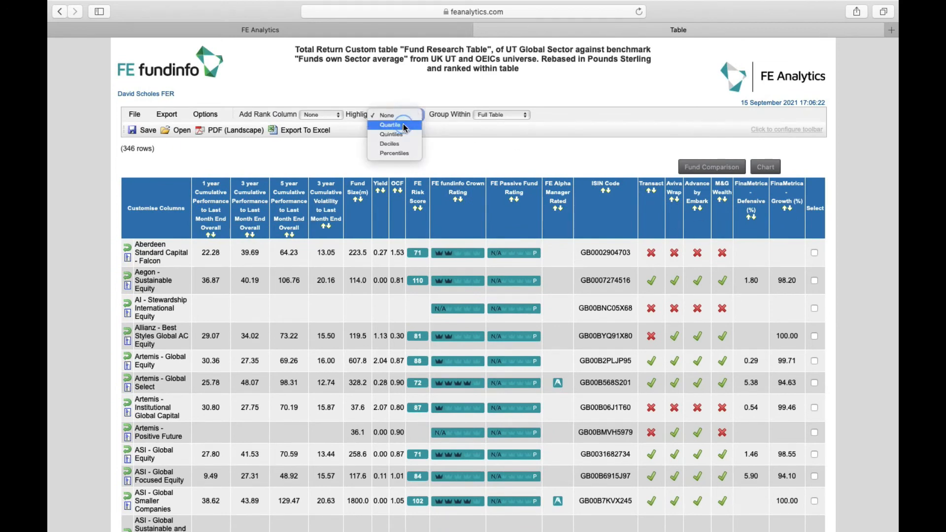
{"action": "left_click", "coordinate": [403, 124]}
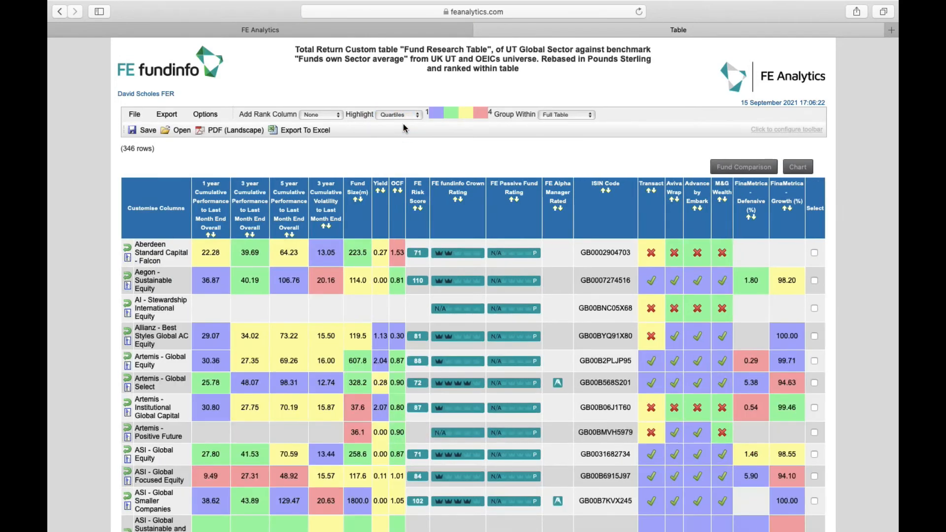
Select the Aberdeen Standard Capital - Falcon and Aegon - Sustainable Equity funds in the table
{"action": "left_click", "coordinate": [814, 253]}
{"action": "left_click", "coordinate": [814, 282]}
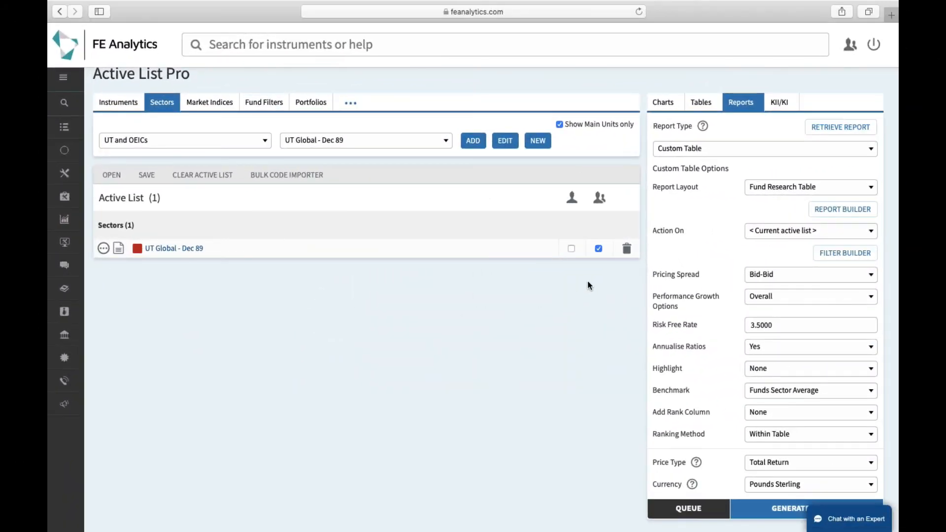
Replace the UT Global sector in the active list with the client's Pension portfolio, found by searching for the client's first name
{"action": "left_click", "coordinate": [627, 250]}
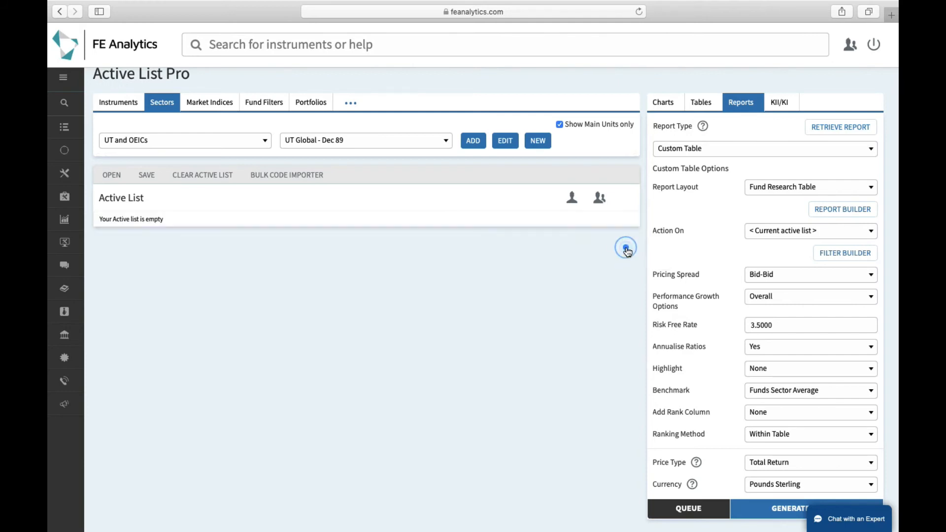
{"action": "left_click", "coordinate": [315, 104]}
{"action": "left_click", "coordinate": [227, 126]}
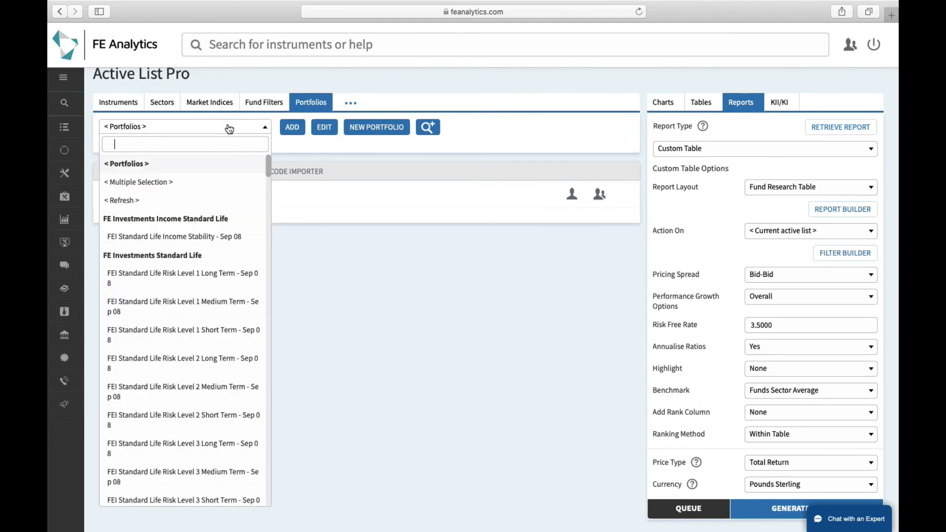
{"action": "type", "text": "keith"}
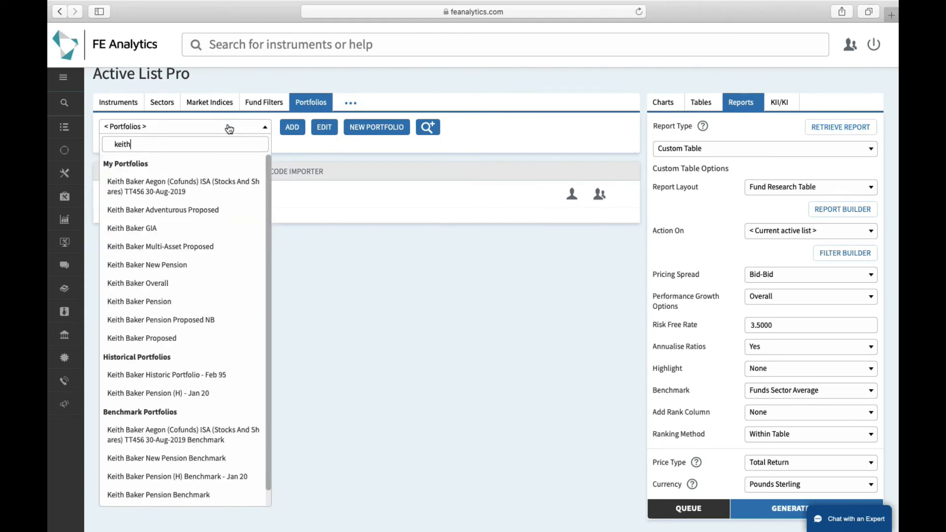
{"action": "left_click", "coordinate": [173, 301]}
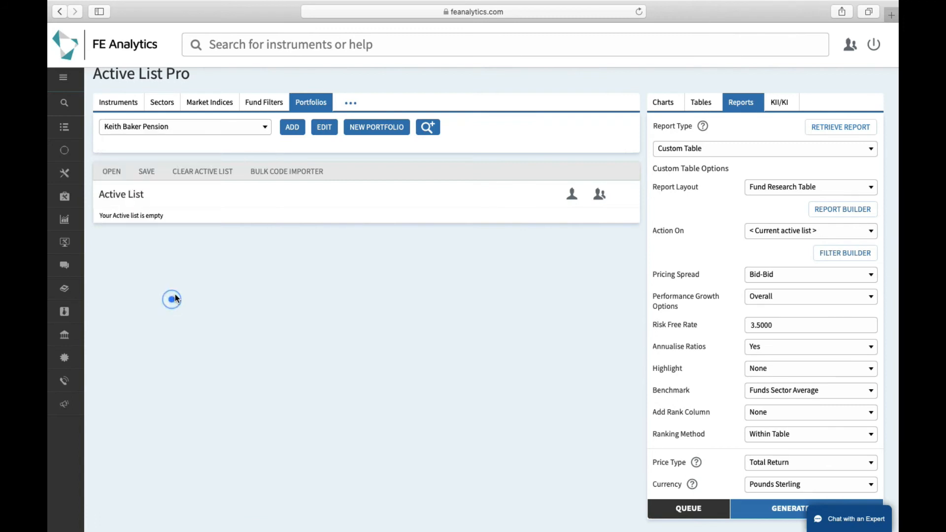
{"action": "left_click", "coordinate": [286, 129]}
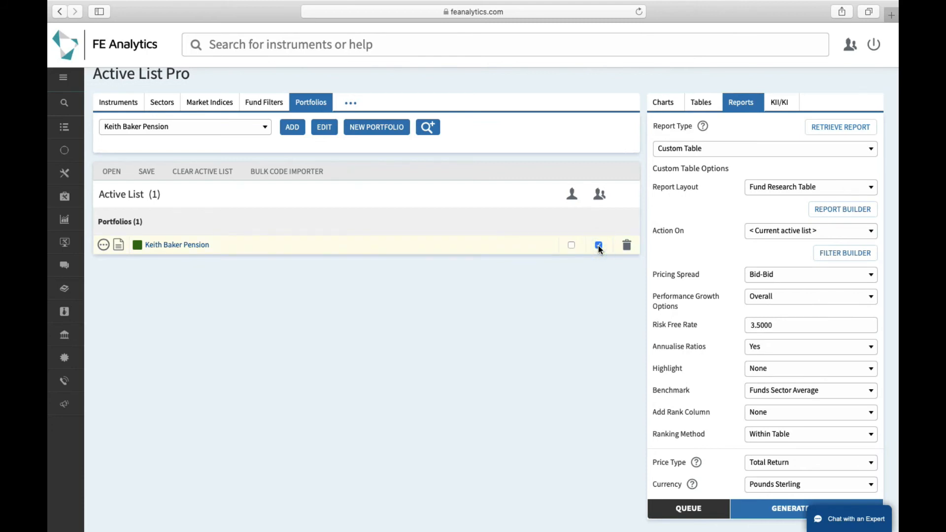
Generate the Fund Research Table for the client's Pension portfolio and look through its constituent funds
{"action": "left_click", "coordinate": [773, 511]}
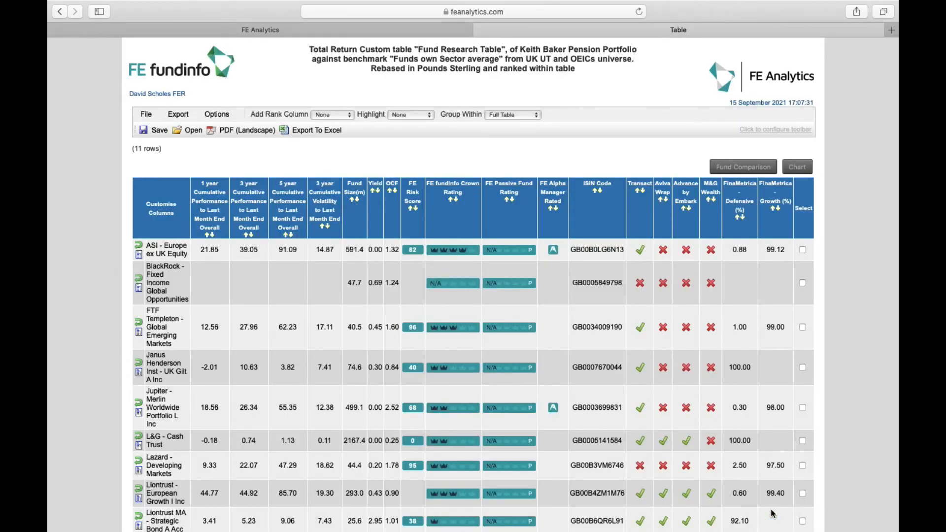
{"action": "scroll", "coordinate": [818, 409], "scroll_direction": "down", "scroll_amount": 2}
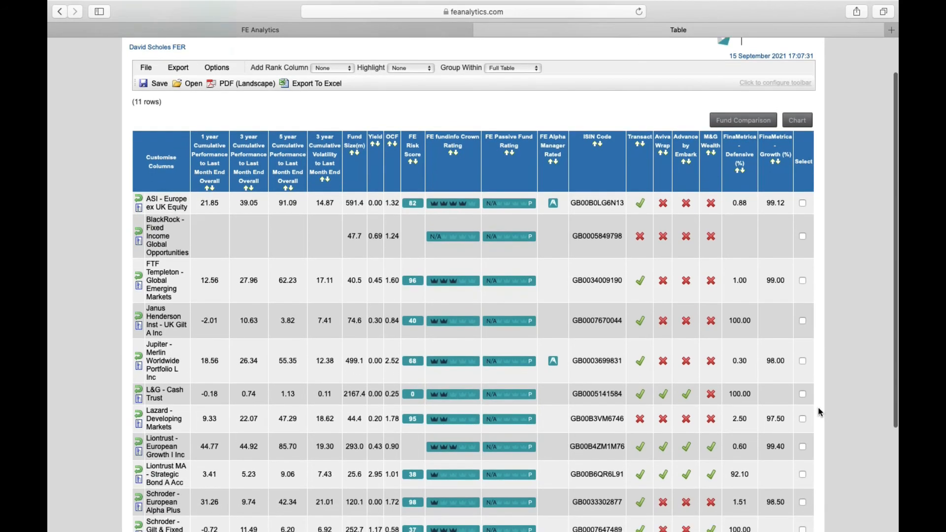
{"action": "scroll", "coordinate": [818, 412], "scroll_direction": "down", "scroll_amount": 1}
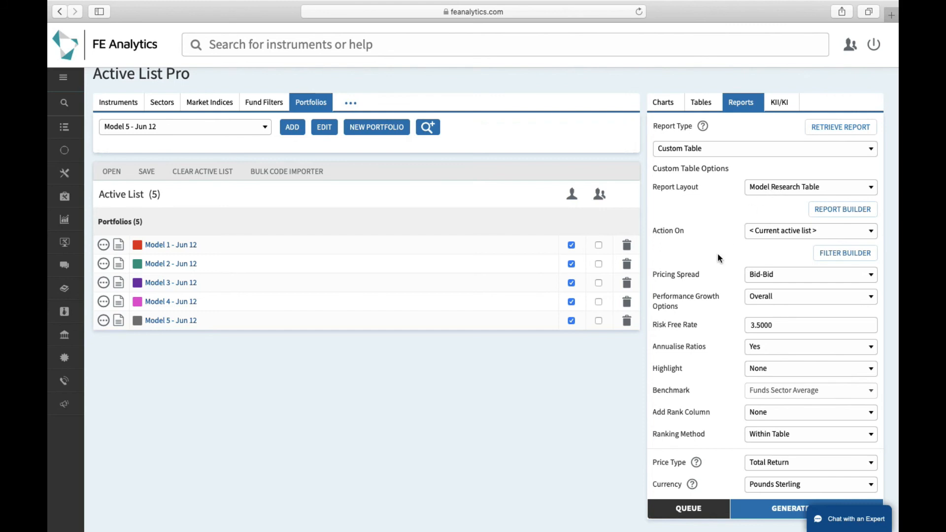
Generate the Model Research Table for portfolios Model 1 to Model 5, highlight it by quartiles, and close the report
{"action": "left_click", "coordinate": [765, 512]}
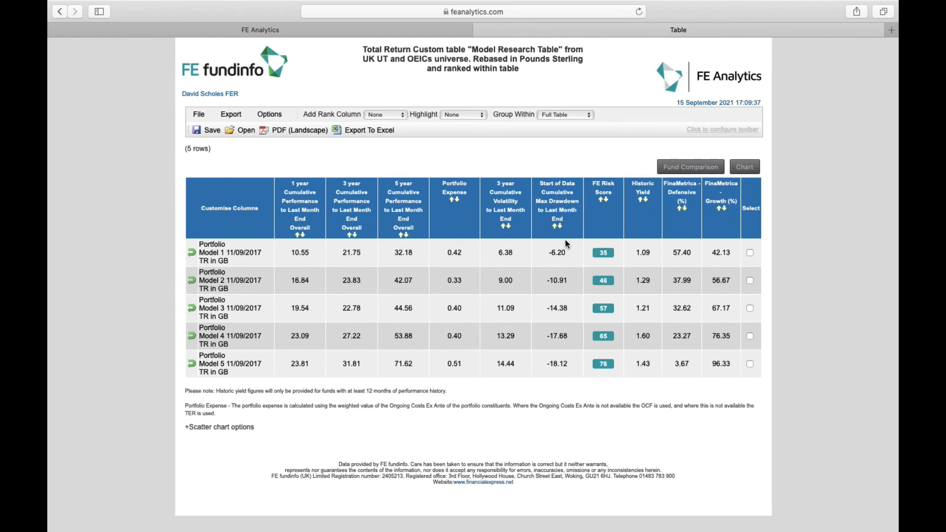
{"action": "left_click", "coordinate": [463, 115]}
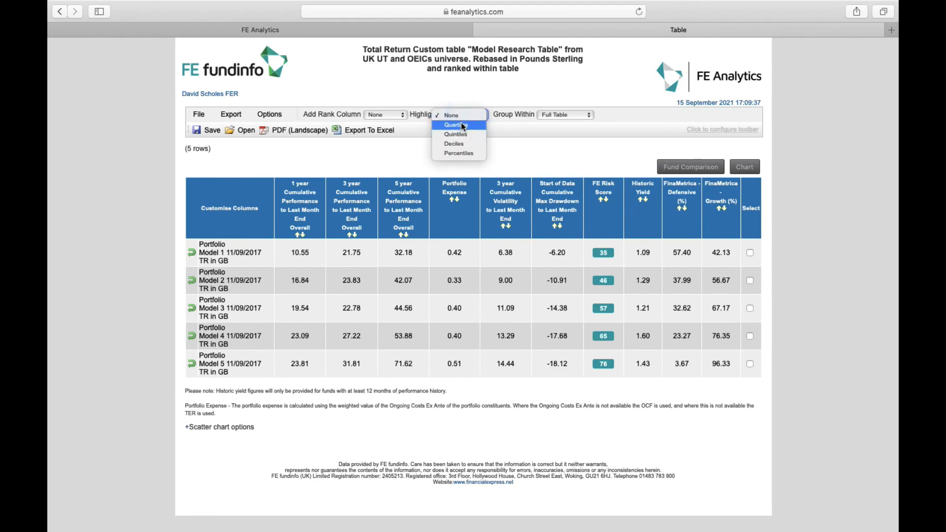
{"action": "left_click", "coordinate": [462, 127]}
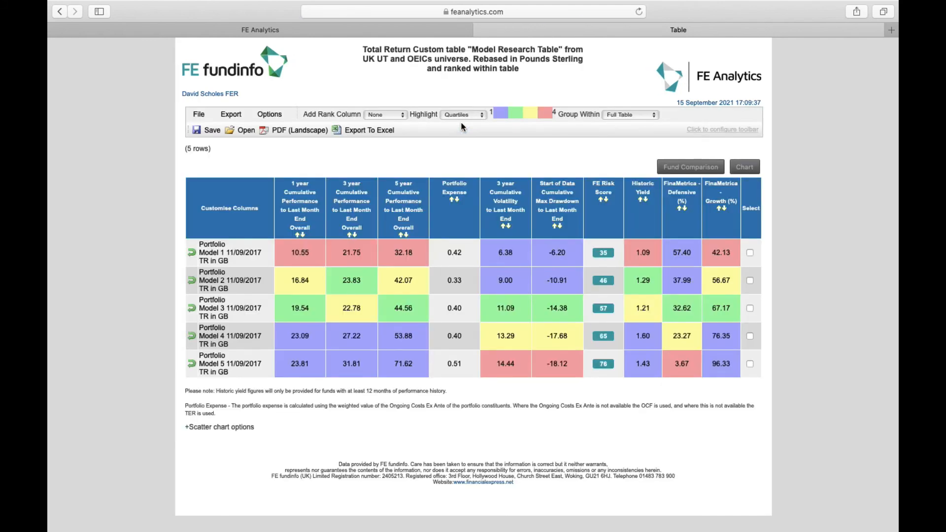
{"action": "key", "text": "super+w"}
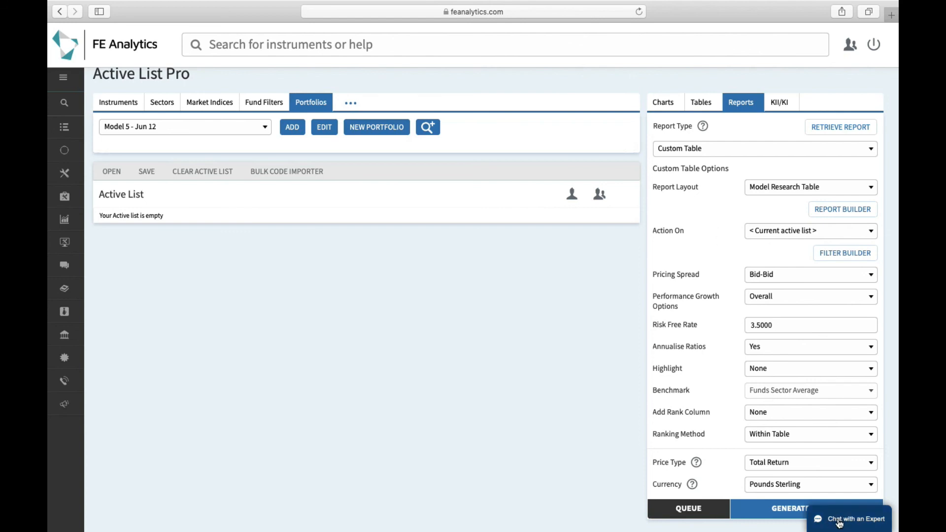
Show the available Training & Guides options
{"action": "mouse_move", "coordinate": [68, 384]}
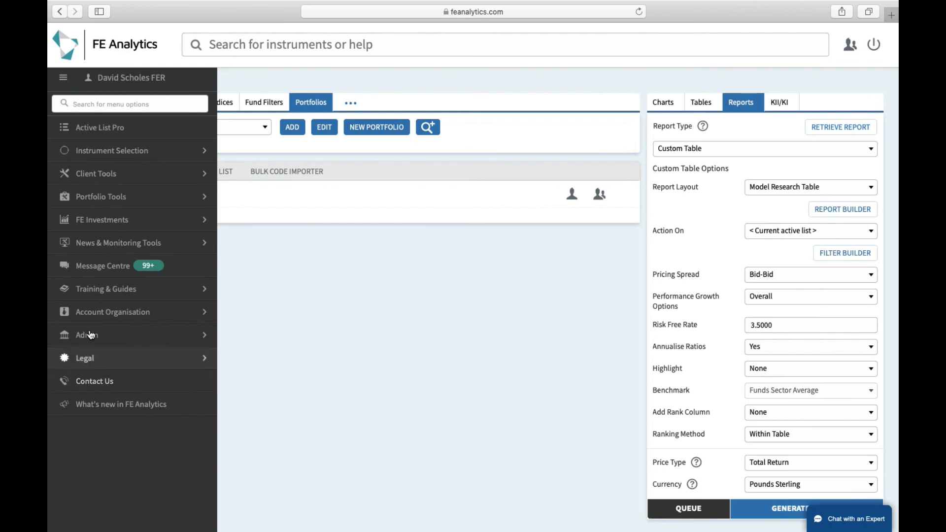
{"action": "left_click", "coordinate": [102, 298]}
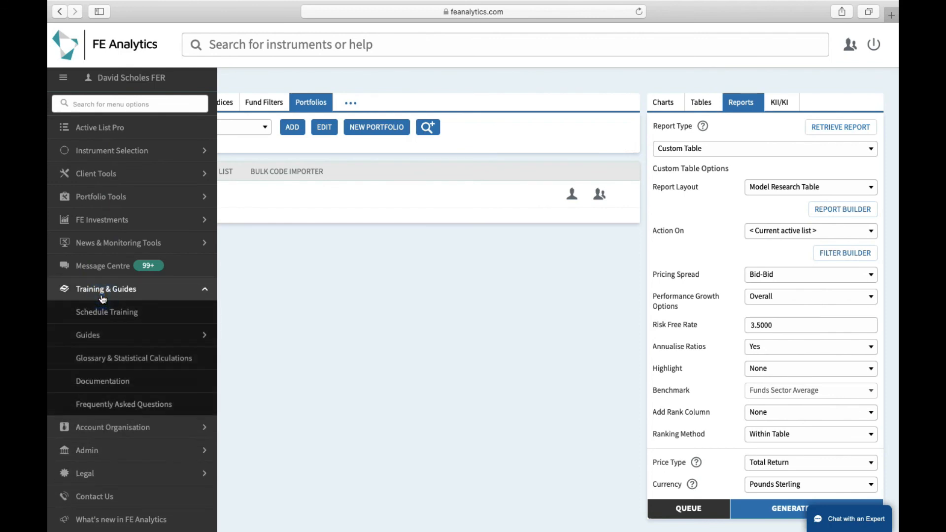